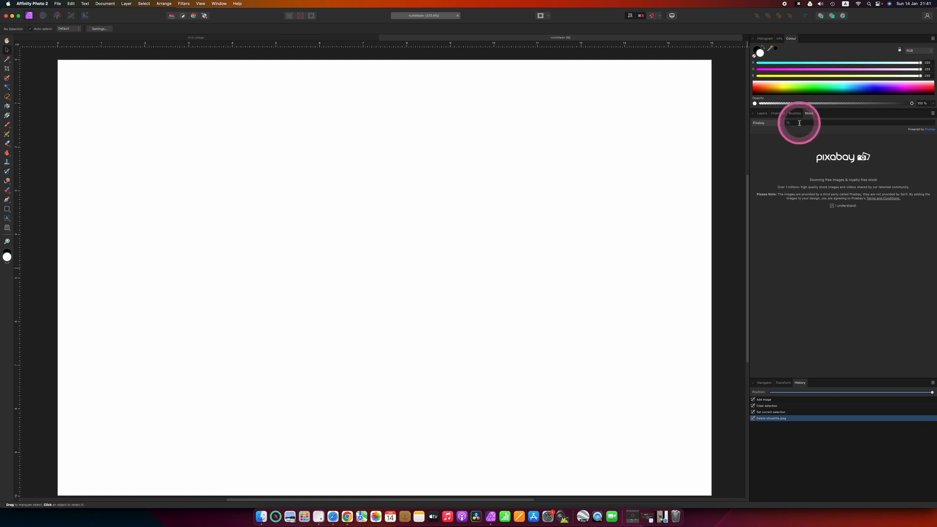
Step: Search the Pixabay stock images for "texture" and place the first result, the plain brown paper, on the canvas
key("BackSpace")
key("BackSpace")
key("BackSpace")
key("BackSpace")
type("te")
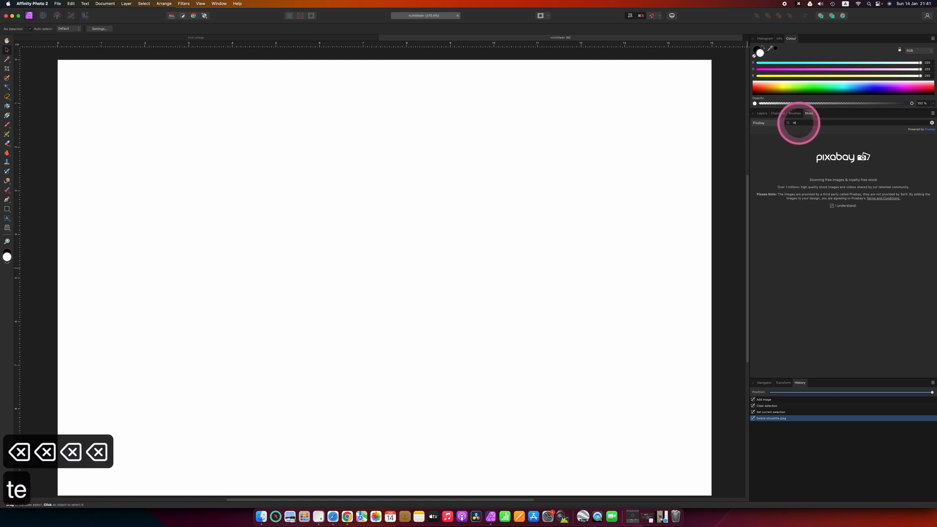
type("xture")
key("Return")
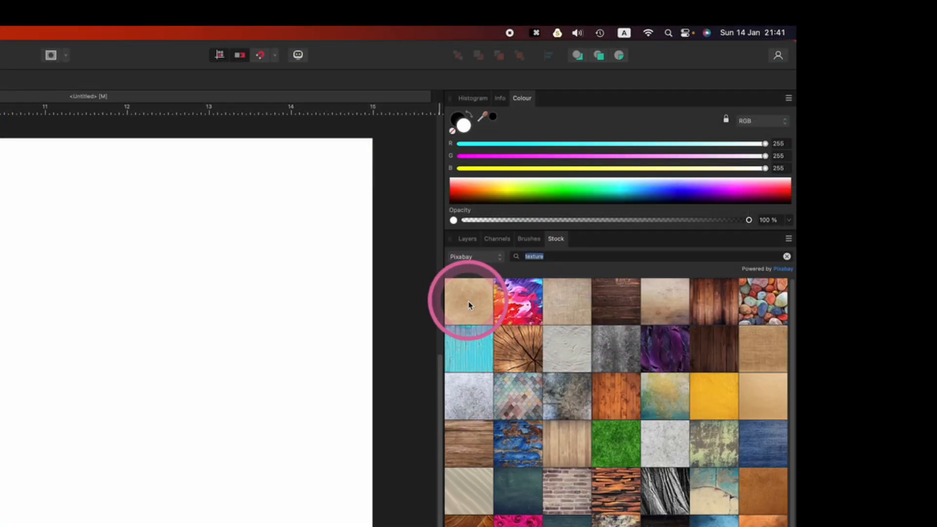
left_click_drag(469, 305, 146, 388)
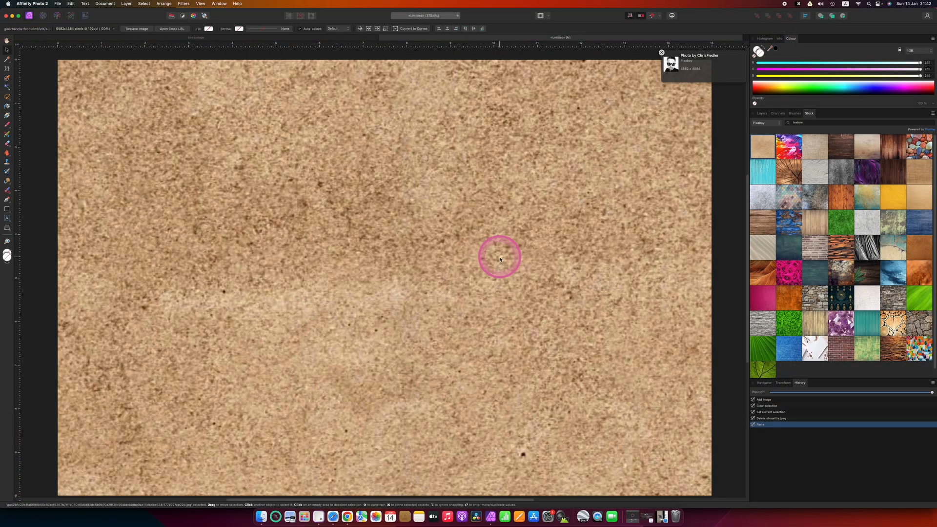
Step: Crop the canvas at its right side to the edge of the paper texture, removing the white strip
key("c")
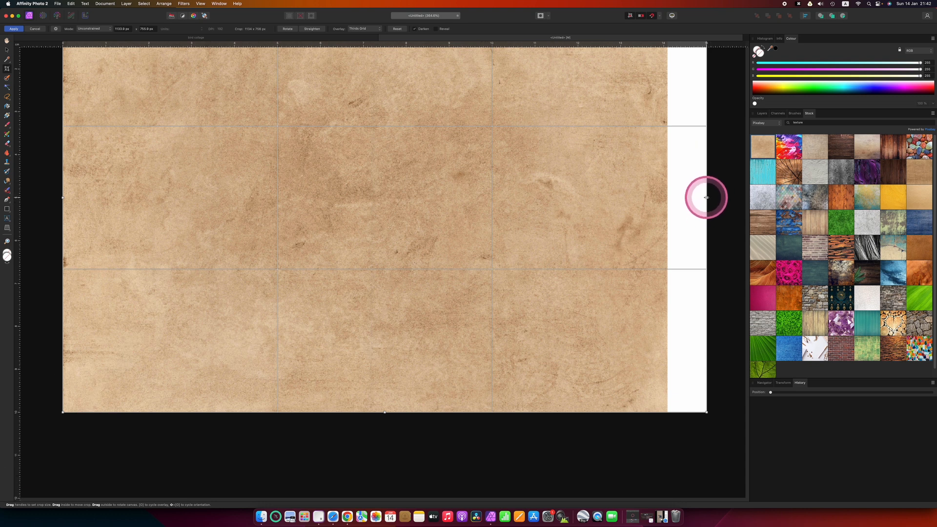
left_click_drag(706, 198, 666, 197)
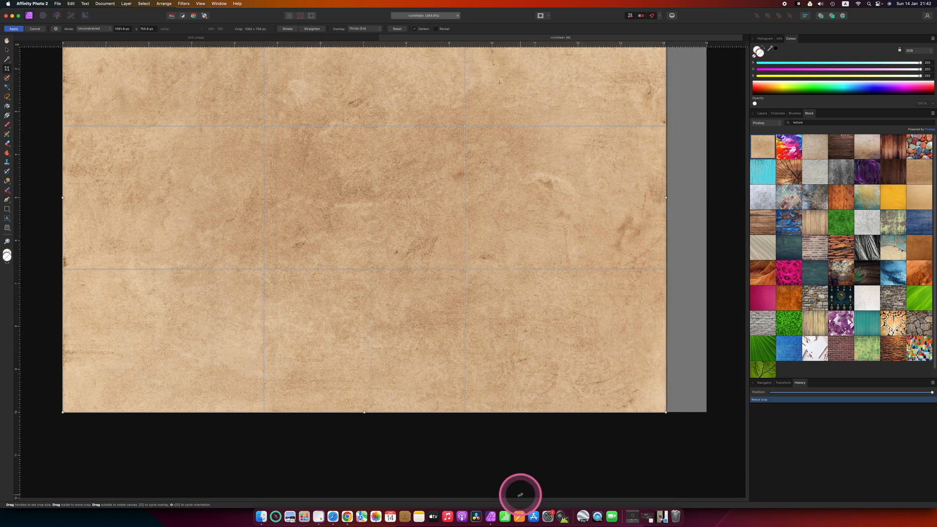
key("Return")
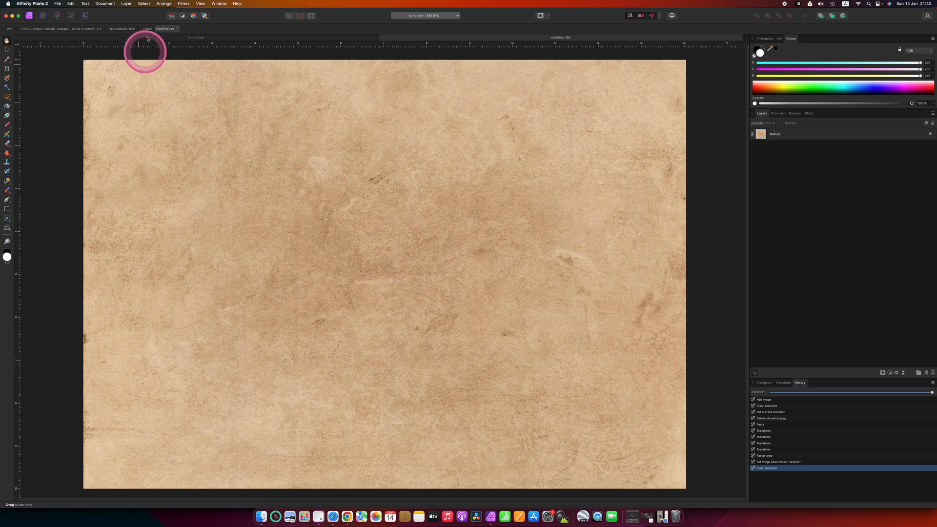
Step: Hide the white background of the bird silhouette with Blend Options, setting the source layer range's white end to 94 % in and 2 % out
mouse_move(434, 277)
left_mouse_down()
mouse_move(423, 259)
mouse_move(420, 271)
left_mouse_up()
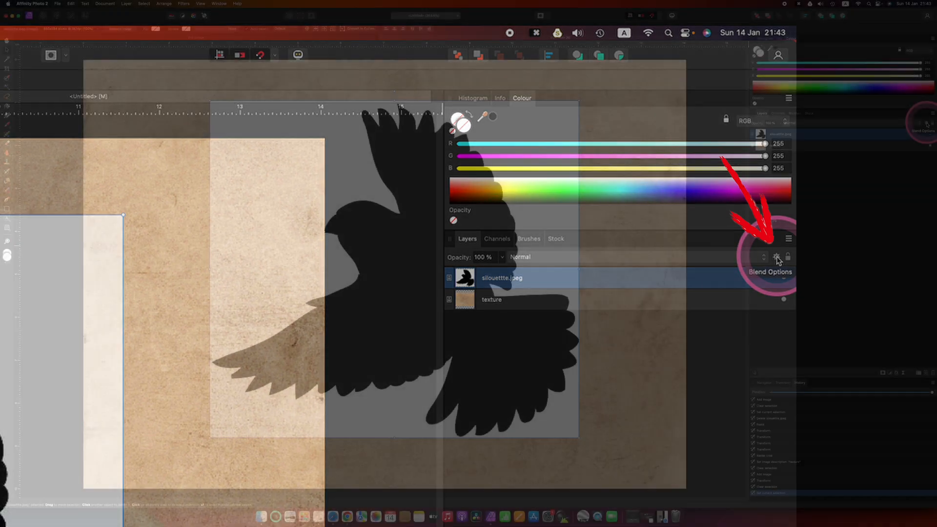
left_click(777, 258)
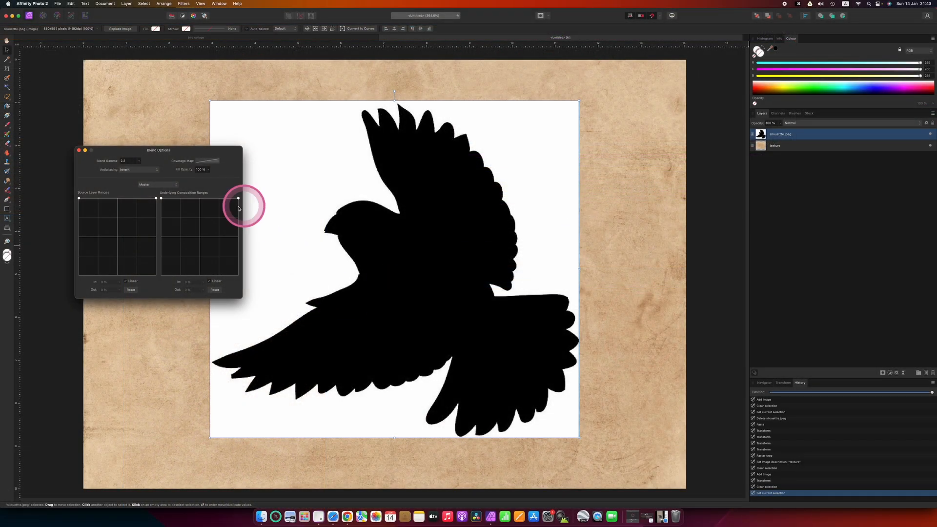
left_click_drag(151, 151, 181, 135)
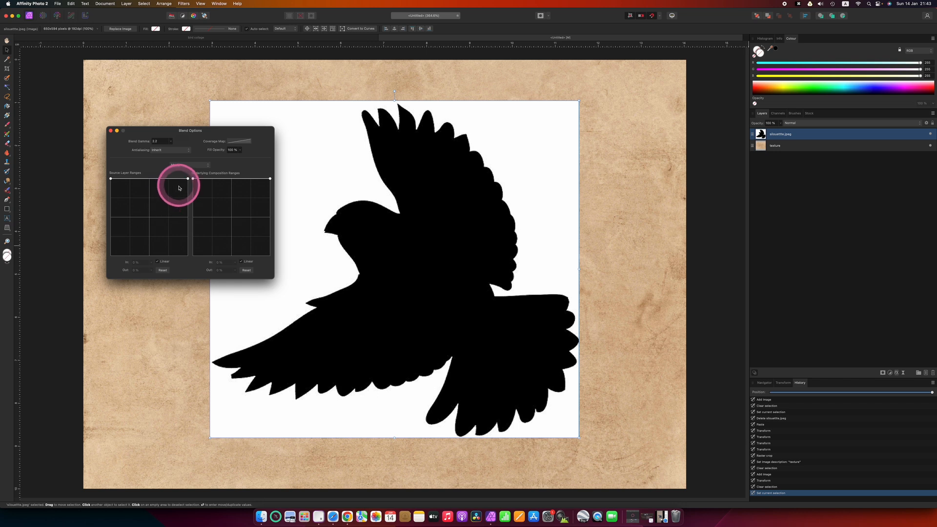
mouse_move(187, 180)
left_mouse_down()
mouse_move(185, 248)
mouse_move(189, 178)
left_mouse_up()
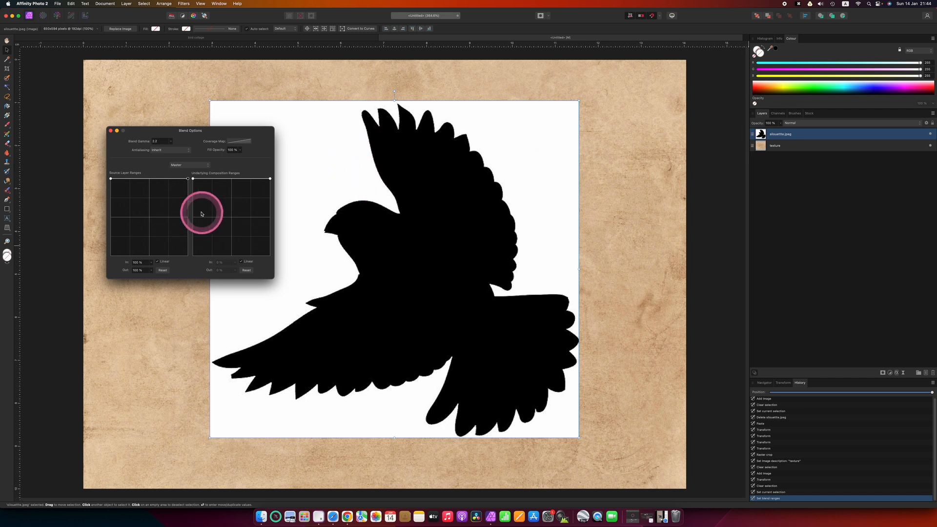
mouse_move(191, 182)
left_mouse_down()
mouse_move(199, 255)
mouse_move(198, 177)
left_mouse_up()
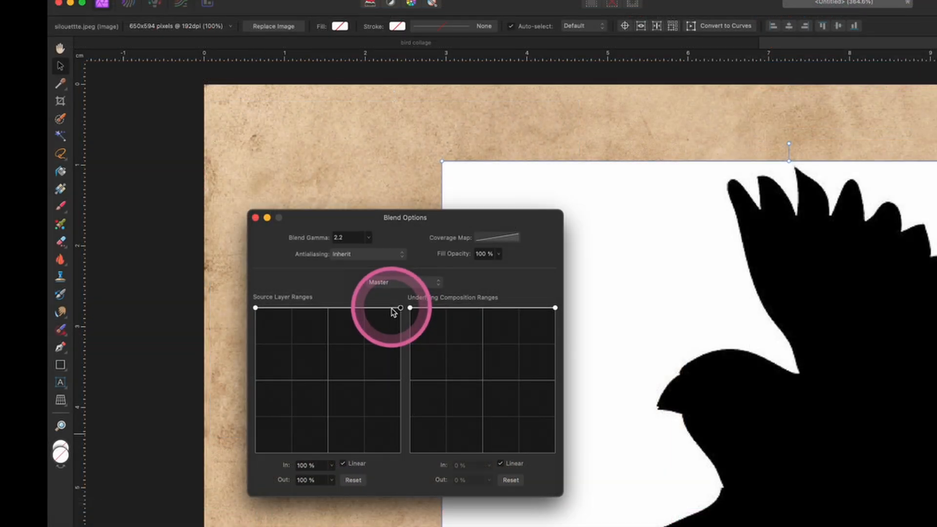
left_click_drag(400, 309, 384, 452)
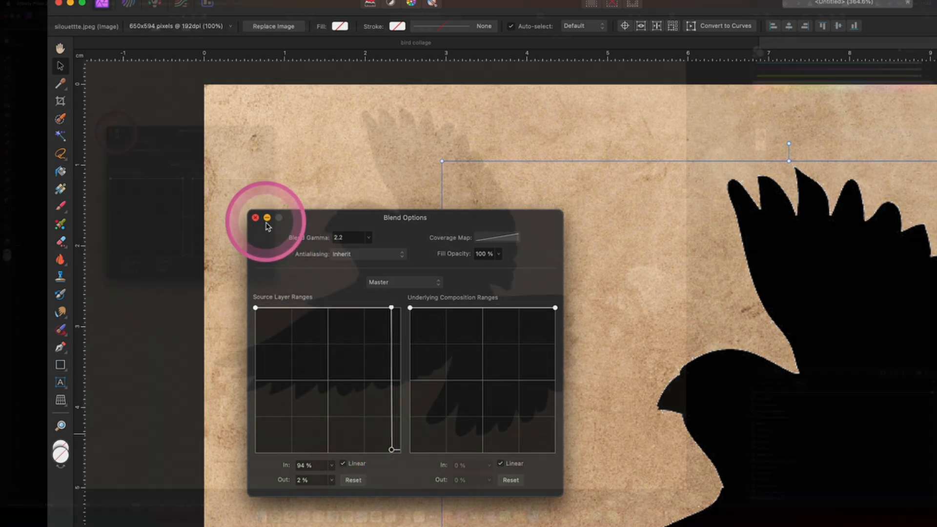
left_click(256, 218)
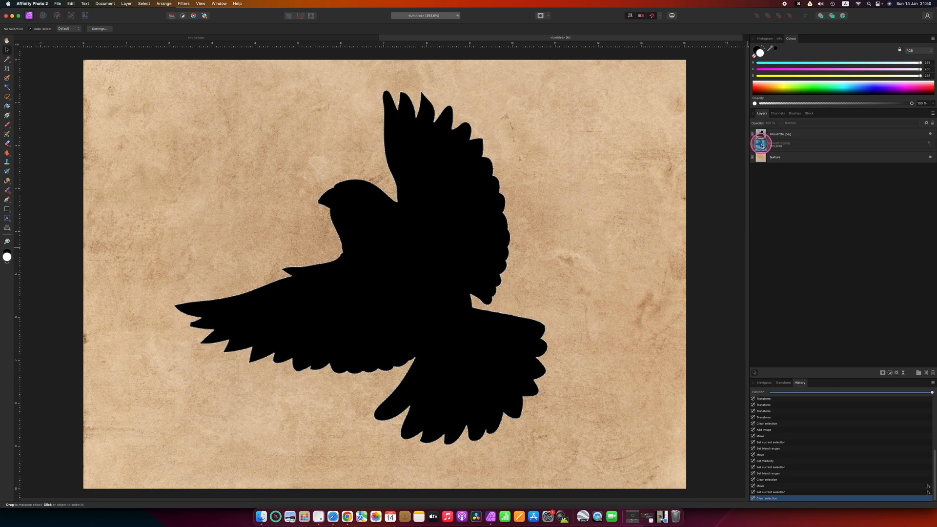
Step: Rasterise and trim the silhouette and sky layers together, and use the silhouette as a mask on the sky layer
left_click_drag(762, 146, 763, 146)
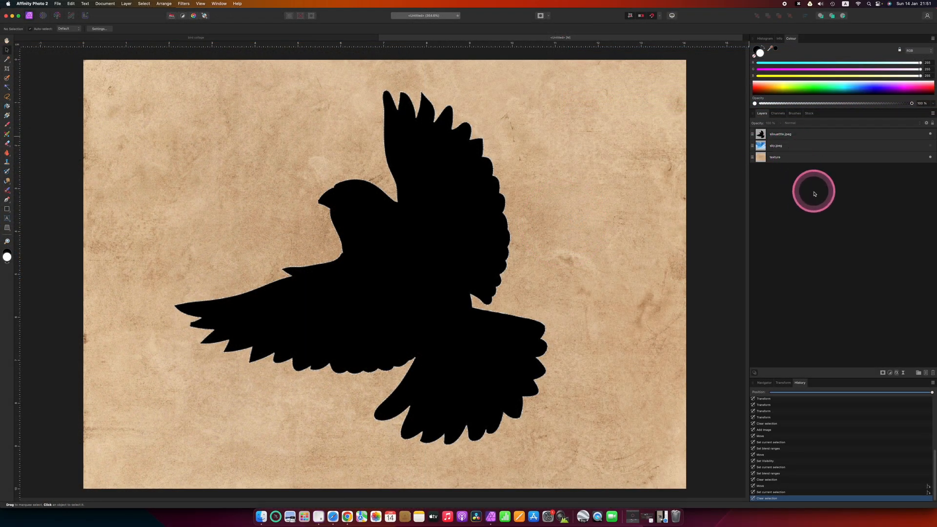
left_click(780, 136)
left_click(778, 146, "shift")
right_click(781, 146)
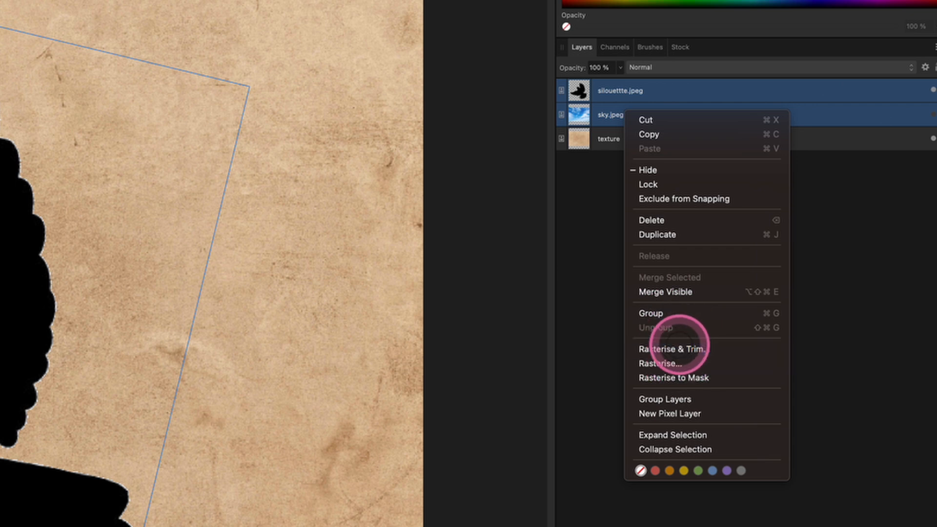
left_click(681, 349)
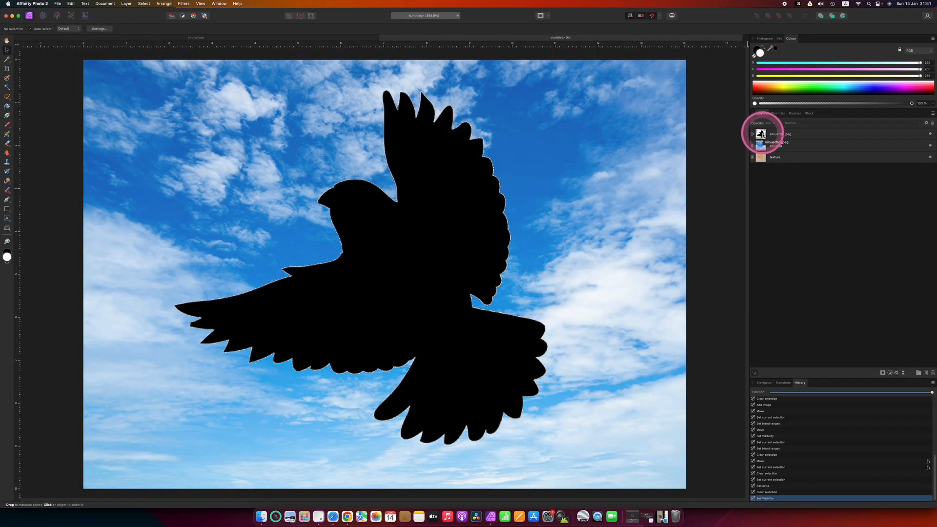
left_click_drag(762, 145, 765, 146)
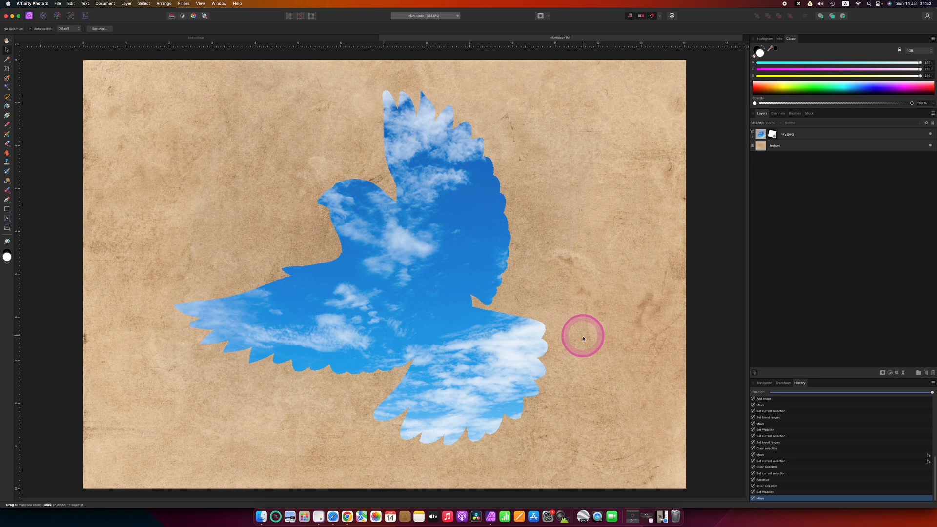
Step: Position the kingfisher photo over the sky-filled bird and resize it
key("space")
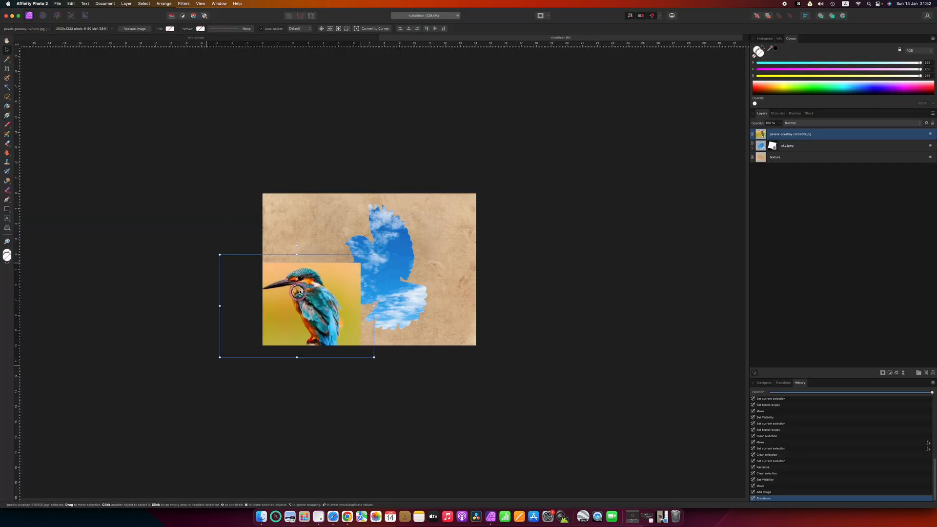
left_click_drag(297, 294, 354, 254)
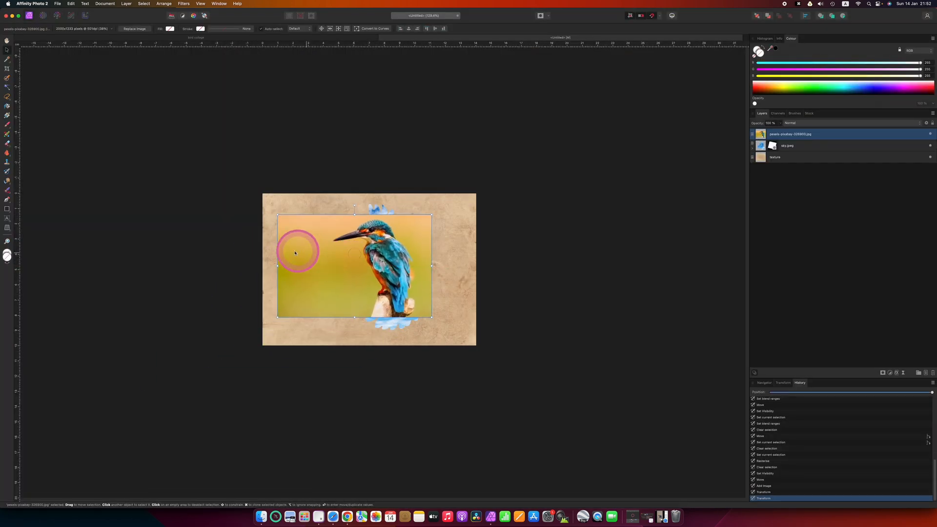
left_click_drag(277, 215, 365, 273)
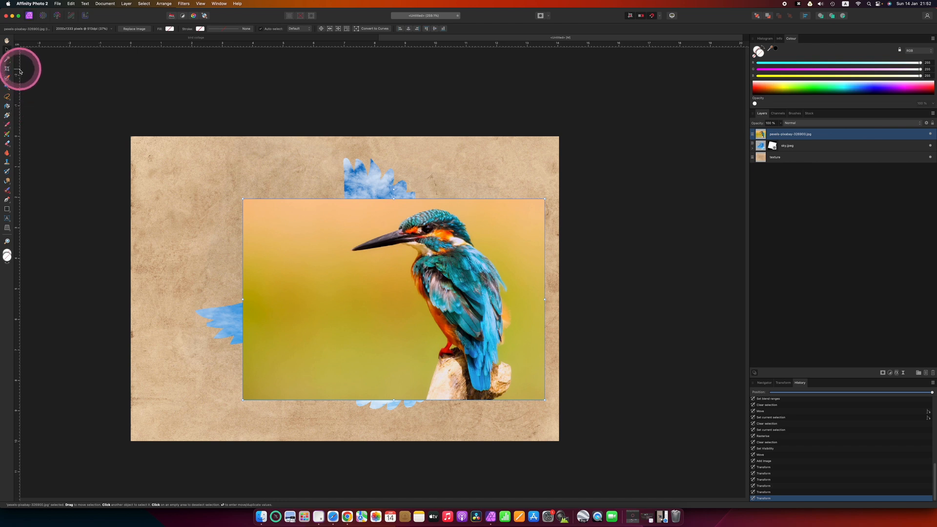
Step: Select the kingfisher from head to tail with the Selection Brush, adjusting the brush width for larger and finer areas
left_click(7, 78)
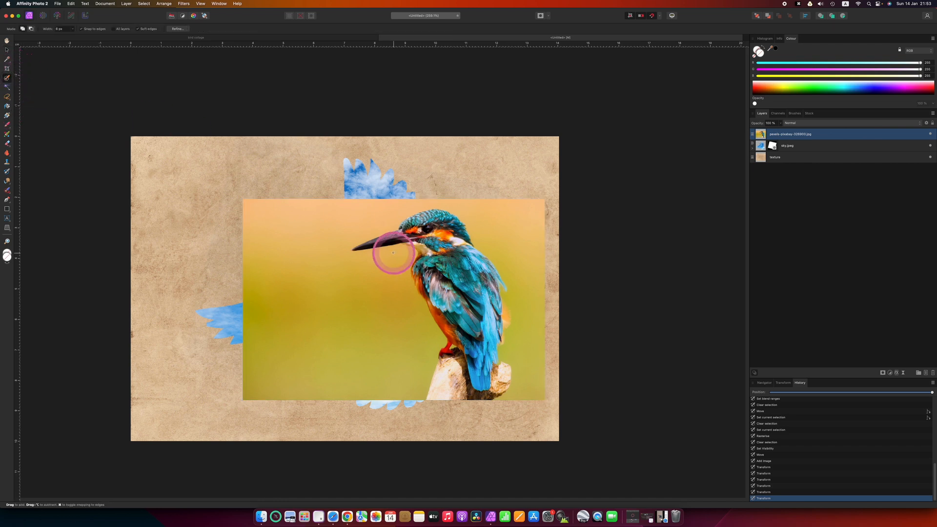
key("bracketright")
key("bracketright")
key("bracketright")
key("bracketright")
key("bracketright")
key("bracketright")
key("bracketright")
key("bracketright")
key("bracketright")
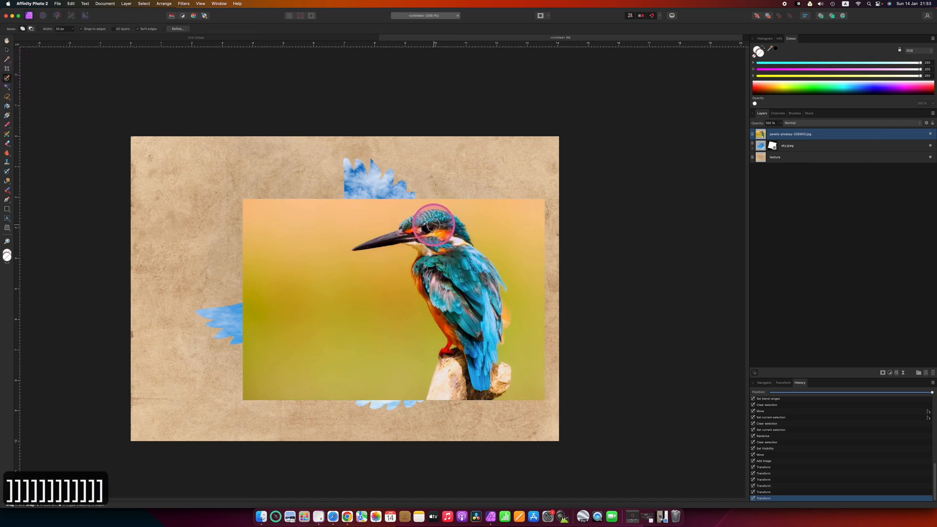
left_click_drag(432, 226, 474, 349)
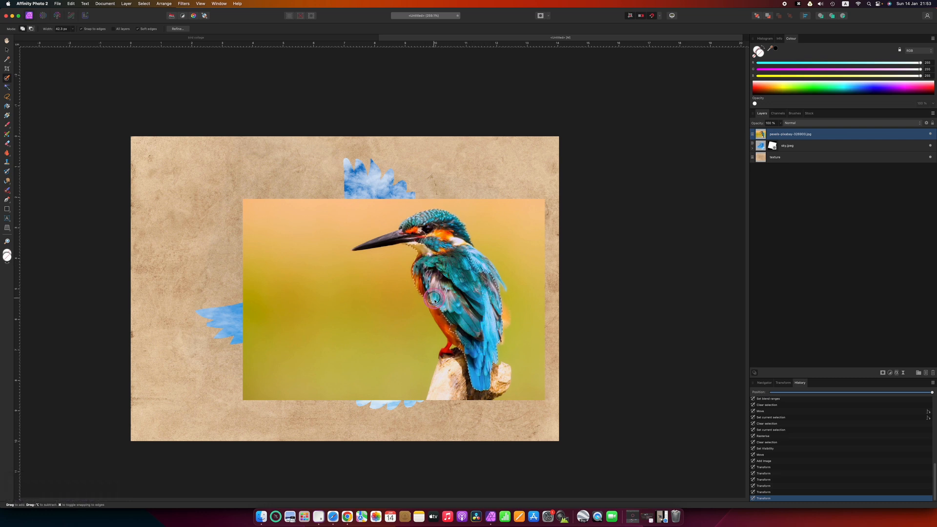
key("bracketleft")
key("bracketleft")
key("bracketleft")
key("bracketleft")
key("bracketleft")
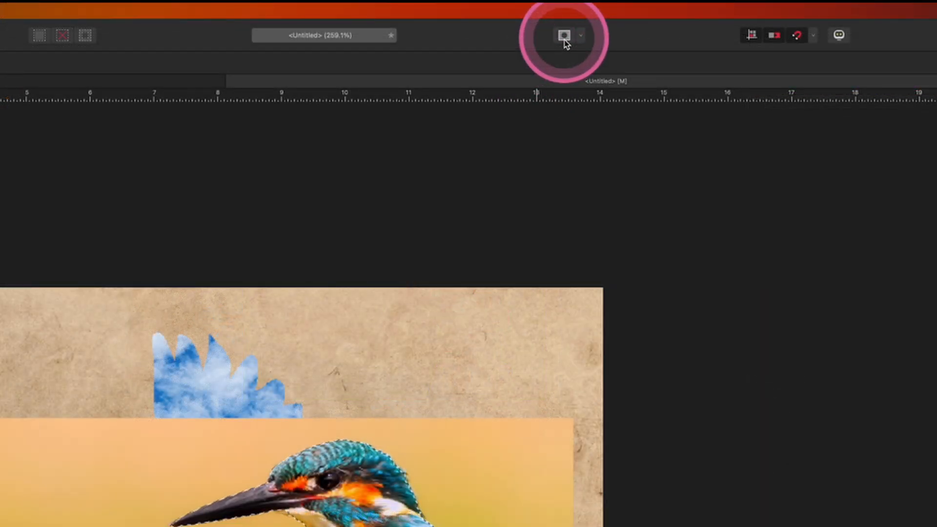
Step: Check the kingfisher selection in Quick Mask, mask the photo with it and move the cut-out lower on the sky-filled bird
left_click(565, 38)
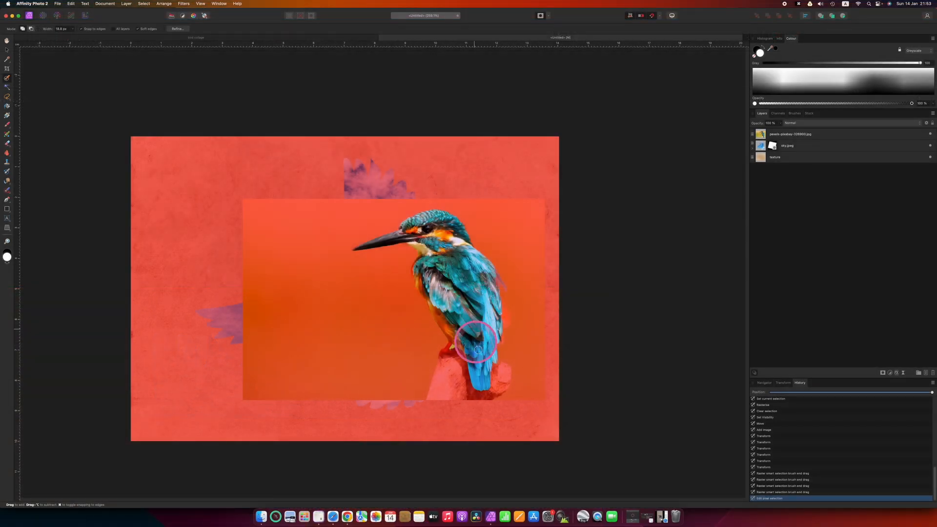
left_click(541, 15)
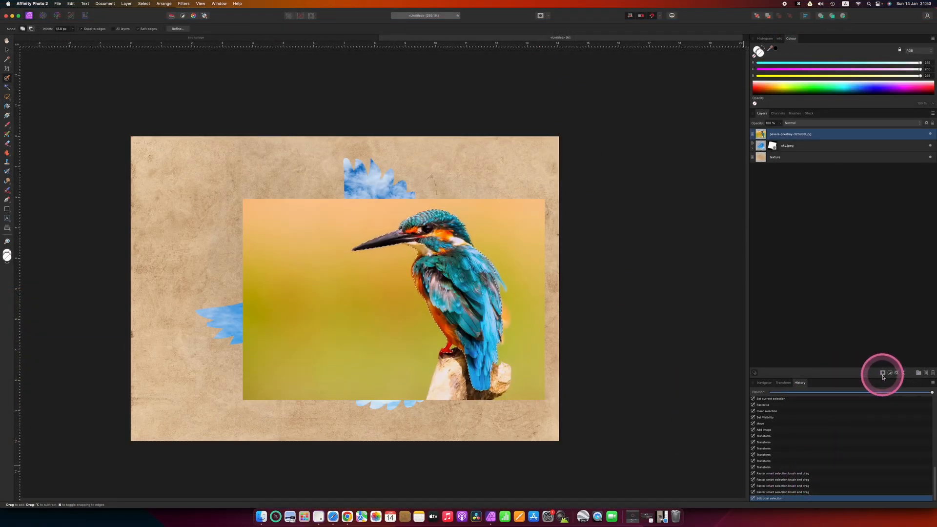
left_click(898, 373)
key("super+d")
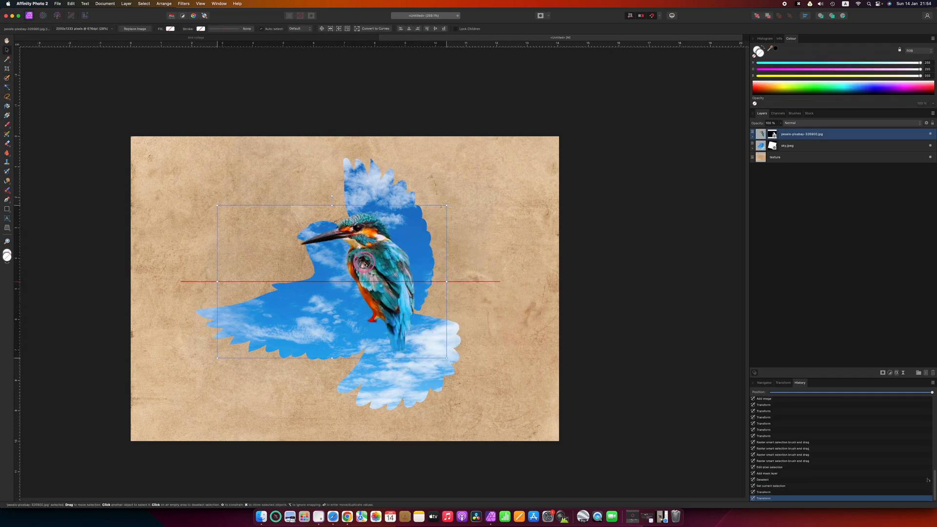
left_click_drag(364, 263, 387, 302)
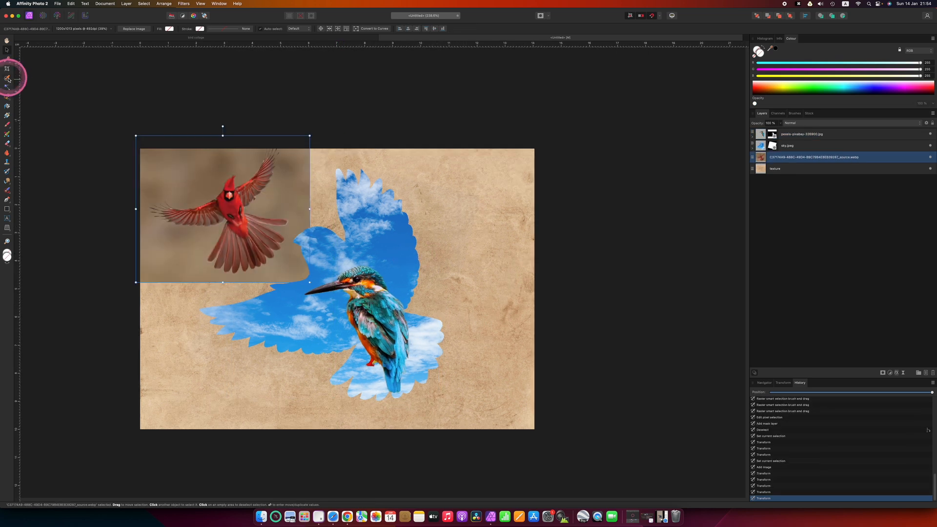
Step: Select the red cardinal with the Selection Brush and refine the matte around the feather tips of its left-hand wing
left_click(7, 78)
scroll(232, 196, "up", 3)
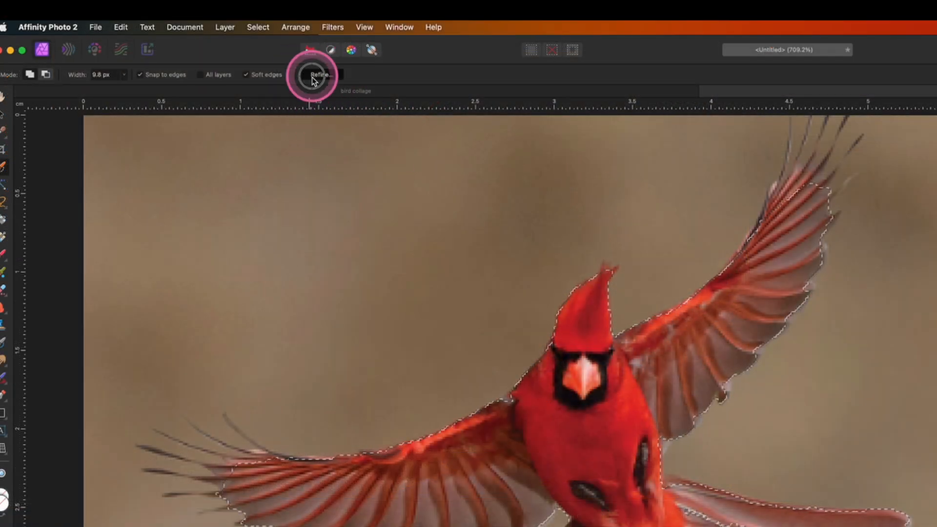
left_click(312, 78)
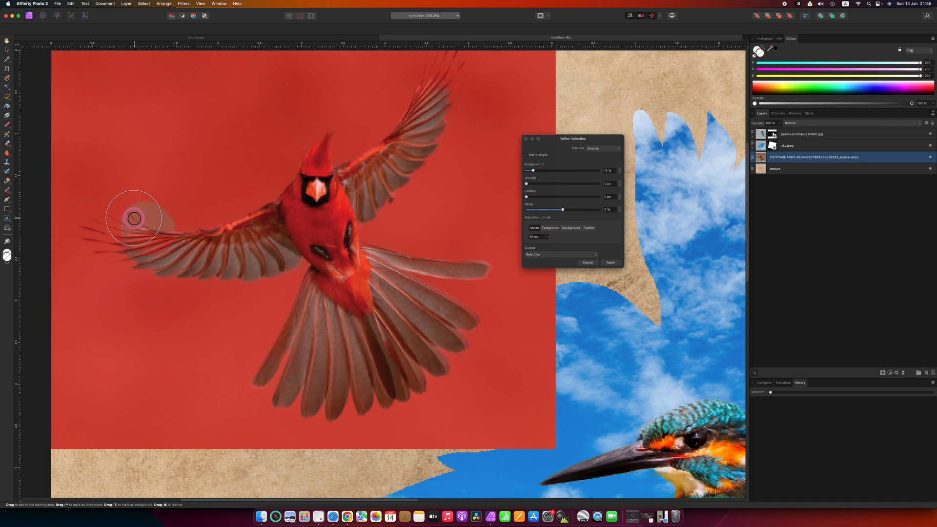
mouse_move(135, 218)
left_mouse_down()
mouse_move(95, 223)
mouse_move(80, 246)
mouse_move(137, 262)
left_mouse_up()
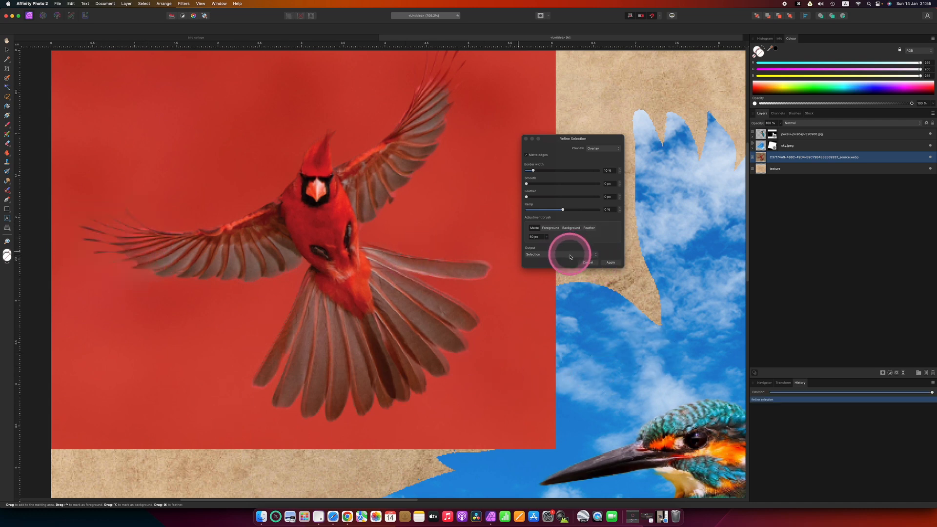
Step: Preview the cardinal's refined selection as Black matte and output it as a new layer with mask
left_click(602, 152)
left_click(603, 154)
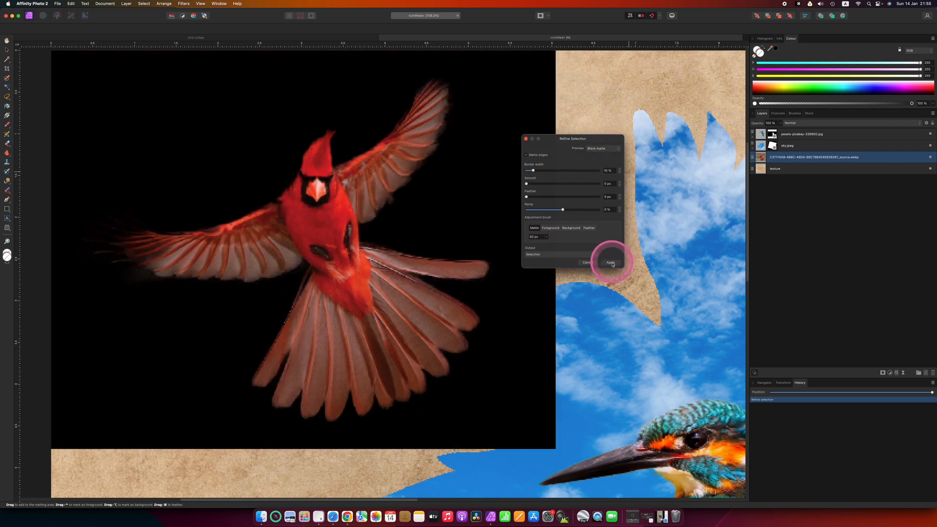
left_click(564, 256)
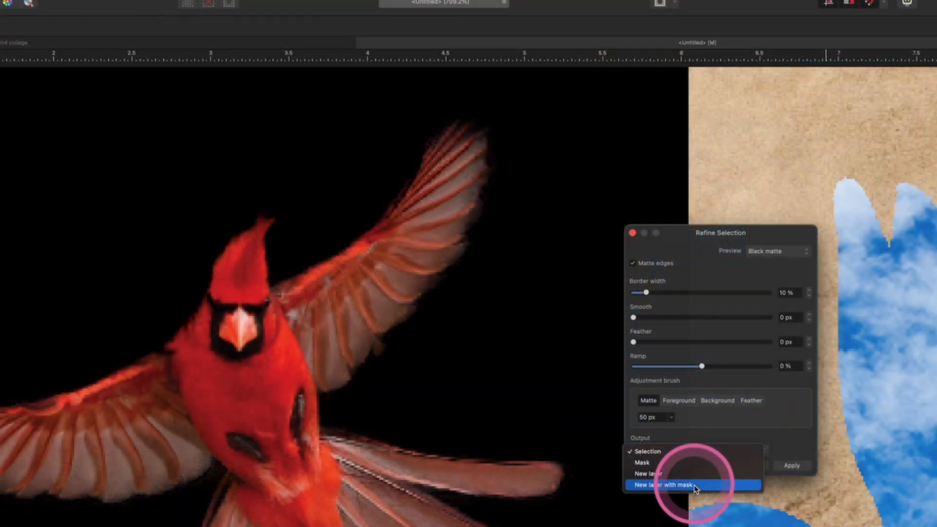
left_click(653, 484)
left_click(792, 466)
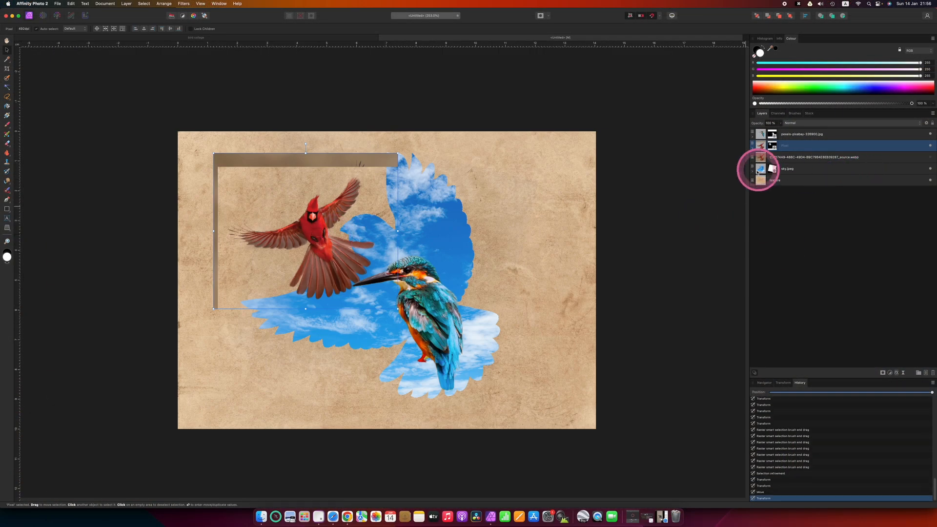
Step: Paint black on the cardinal's mask over the leftover background strips and move the cardinal onto the upper wing of the sky-filled bird
left_click(772, 145)
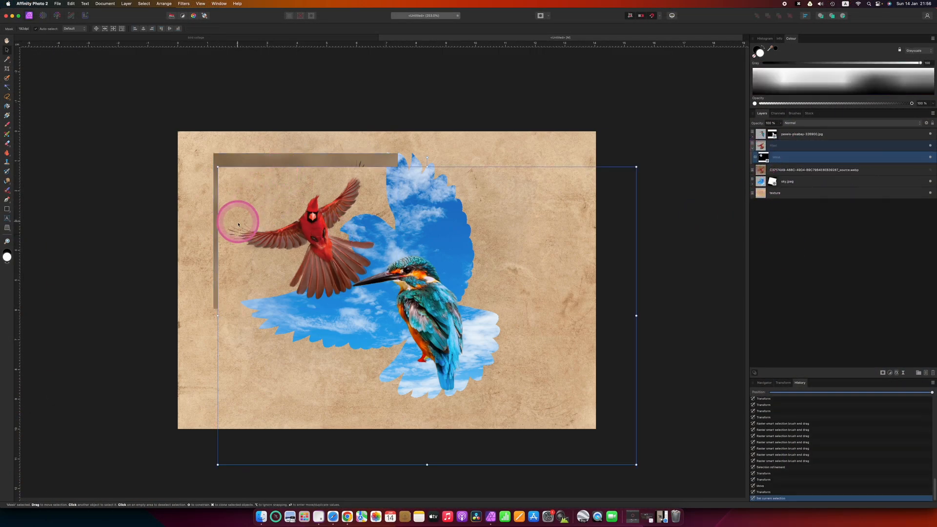
key("b")
key("x")
key("]")
key("]")
key("]")
key("]")
key("]")
key("]")
key("]")
key("]")
key("]")
key("]")
left_click_drag(215, 158, 214, 303)
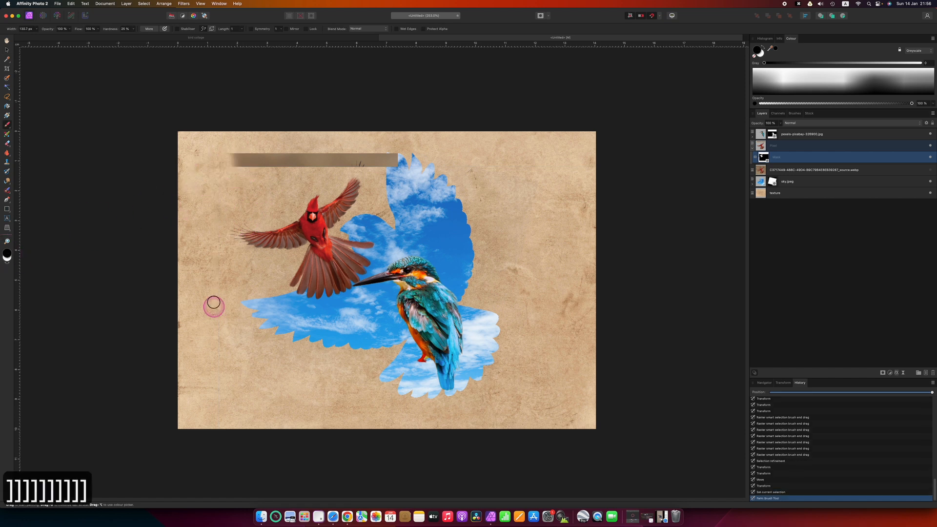
mouse_move(220, 151)
left_mouse_down()
mouse_move(256, 160)
mouse_move(382, 157)
left_mouse_up()
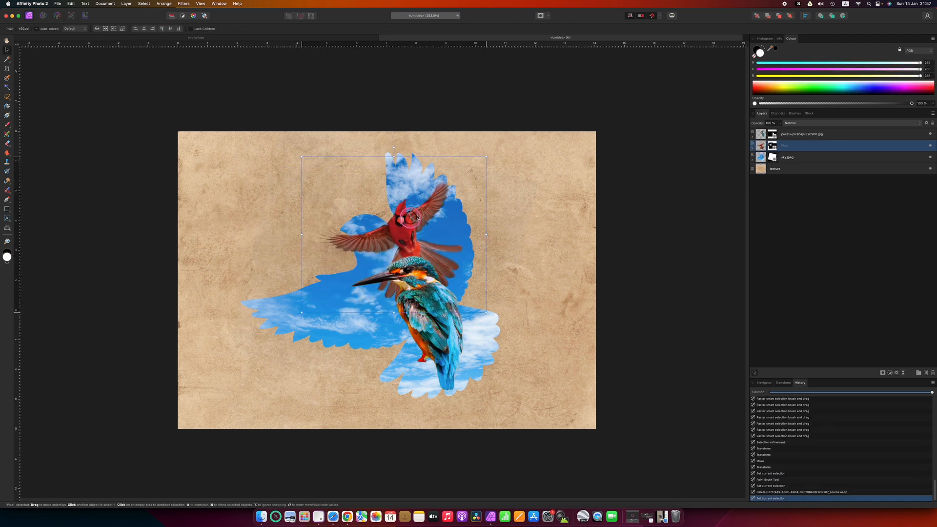
left_click_drag(439, 196, 457, 191)
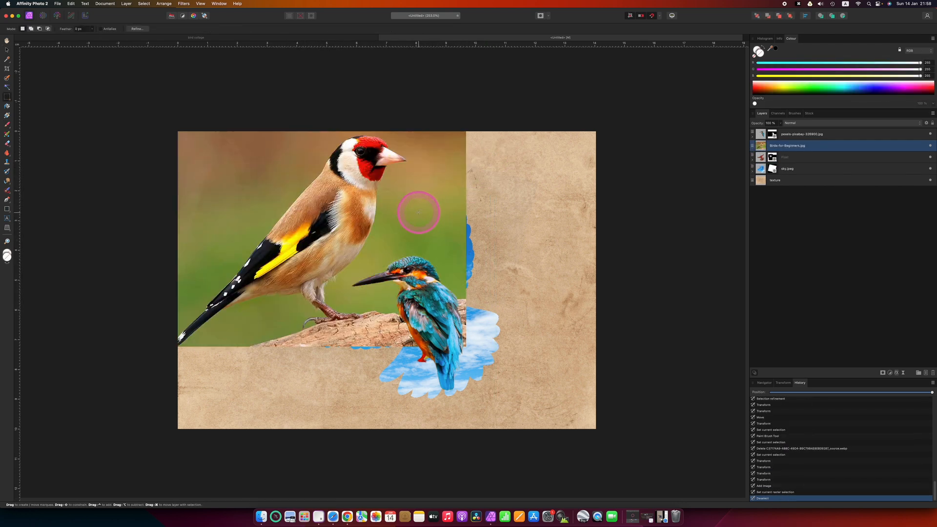
Step: Select the goldfinch's body and head with the Selection Brush and show the selection in Quick Mask
key("w")
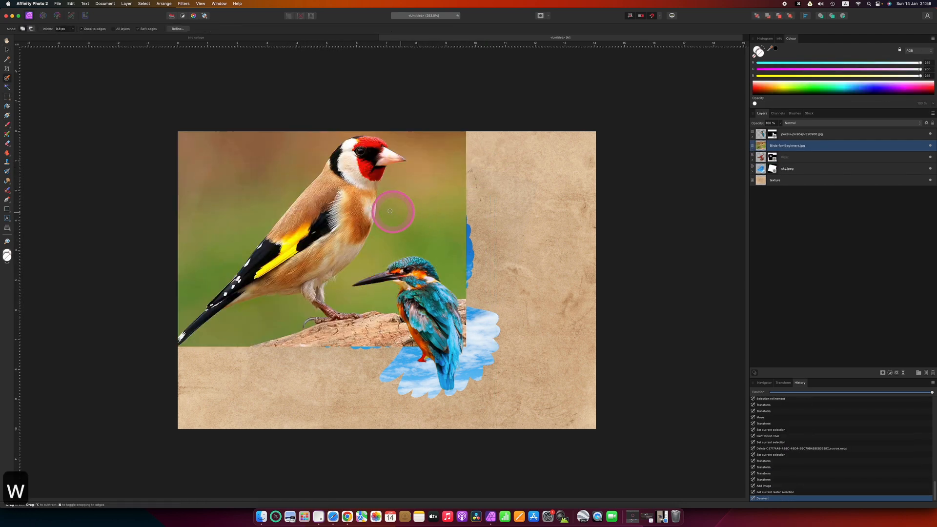
left_click_drag(393, 209, 357, 161)
scroll(356, 161, "up", 5)
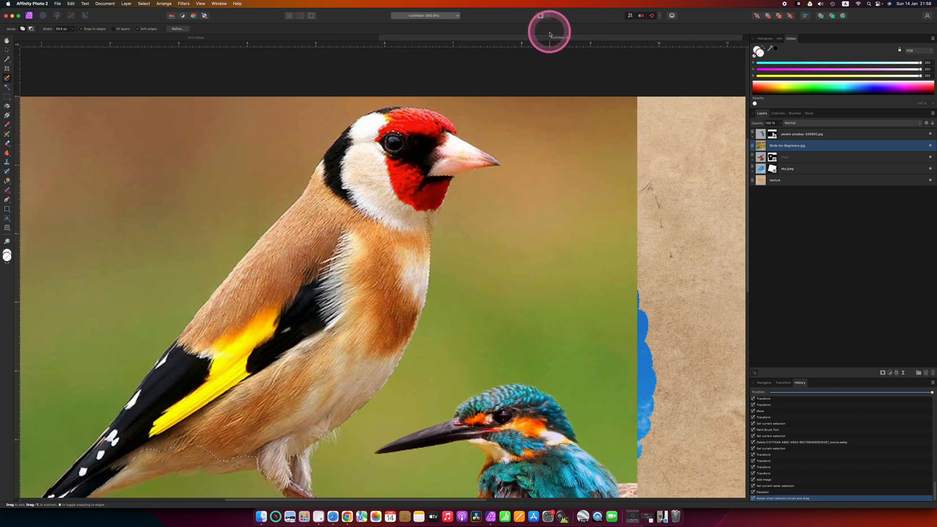
left_click(541, 15)
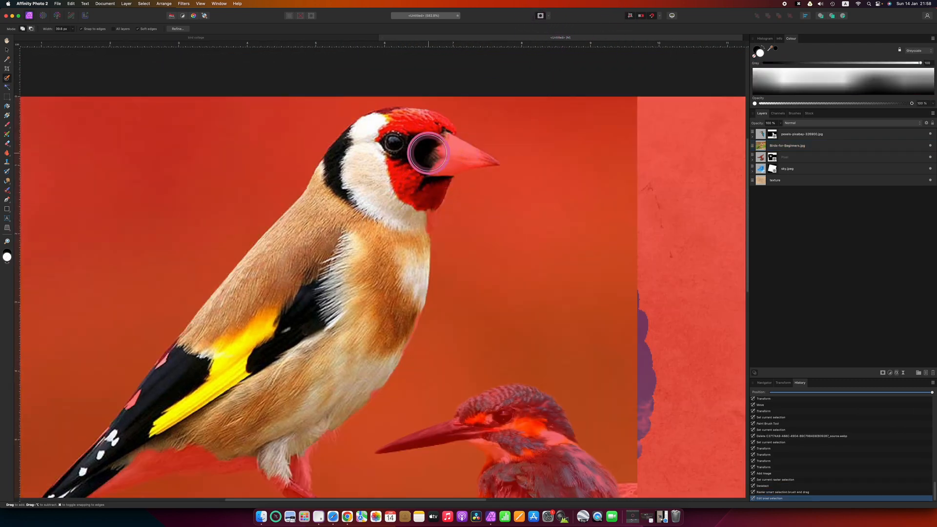
Step: Refine the goldfinch selection, adding the beak and removing the green background patch inside the rear claw
left_click_drag(428, 153, 448, 153)
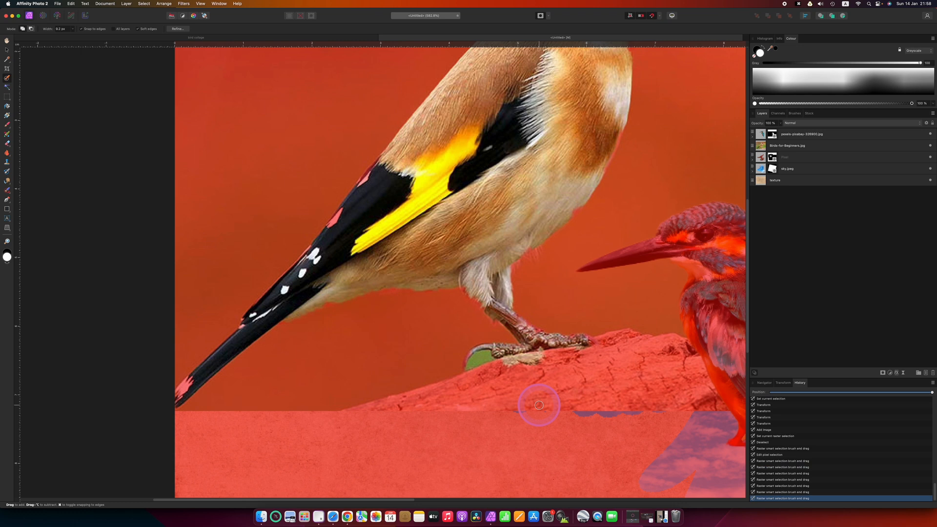
scroll(540, 402, "up", 5)
scroll(539, 402, "right", 3)
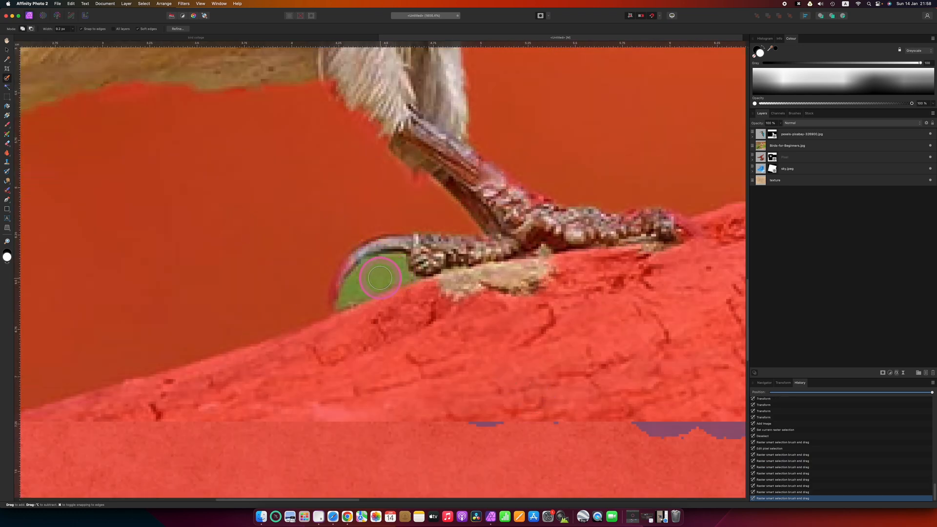
left_click_drag(379, 278, 373, 266)
key("super+0")
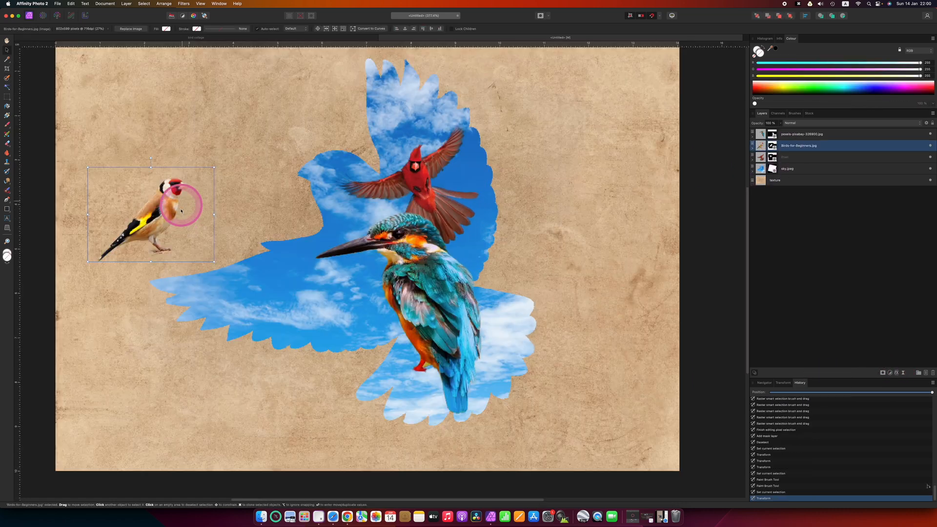
Step: Place the goldfinch and three duplicates over the sky-filled bird's wings, flipping the topmost copy horizontally
mouse_move(181, 211)
left_mouse_down()
mouse_move(288, 268)
mouse_move(341, 238)
mouse_move(330, 253)
mouse_move(278, 269)
mouse_move(358, 293)
left_mouse_up()
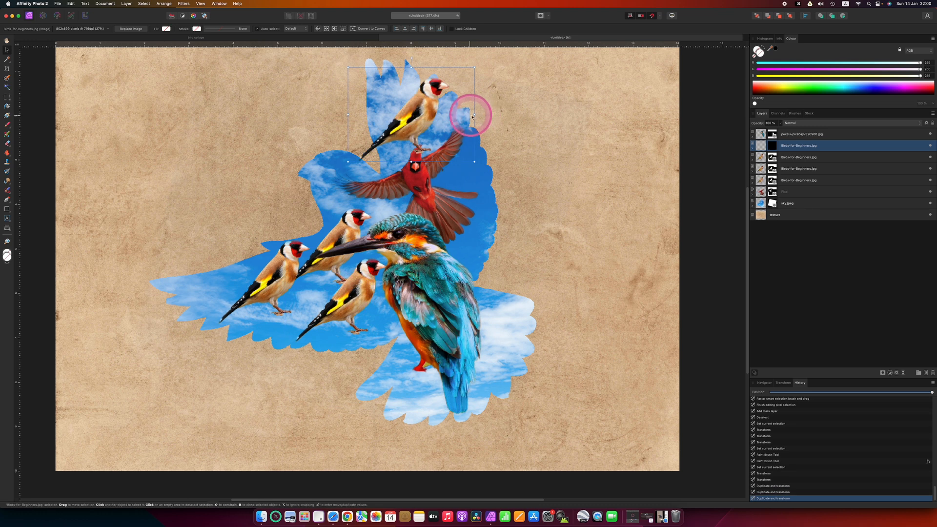
left_click_drag(472, 114, 238, 146)
left_click_drag(296, 113, 412, 113)
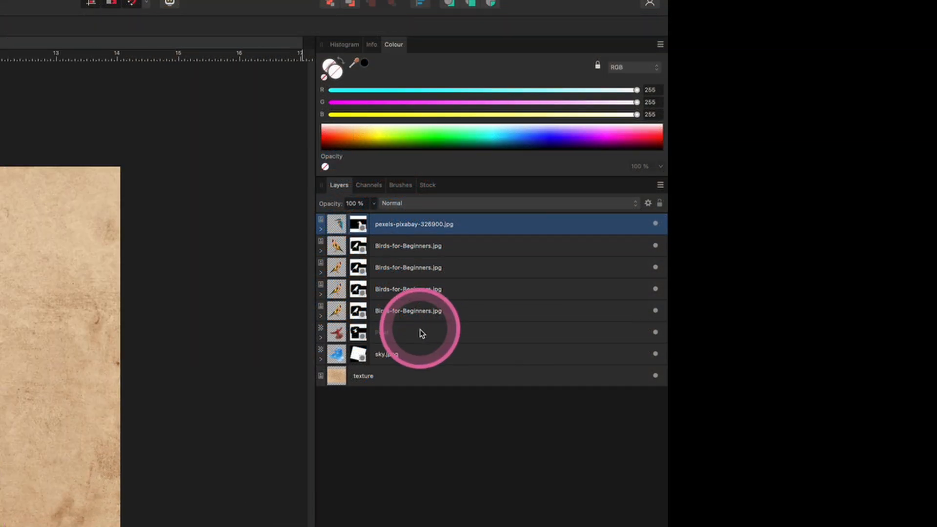
Step: Group the kingfisher, goldfinch and cardinal layers and name the group Birds
left_click(420, 330, "shift")
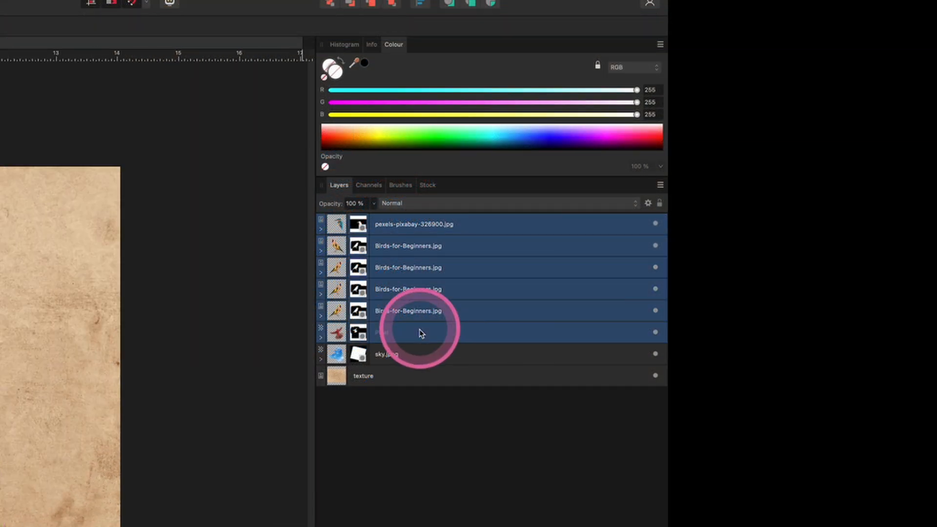
key("ctrl+g")
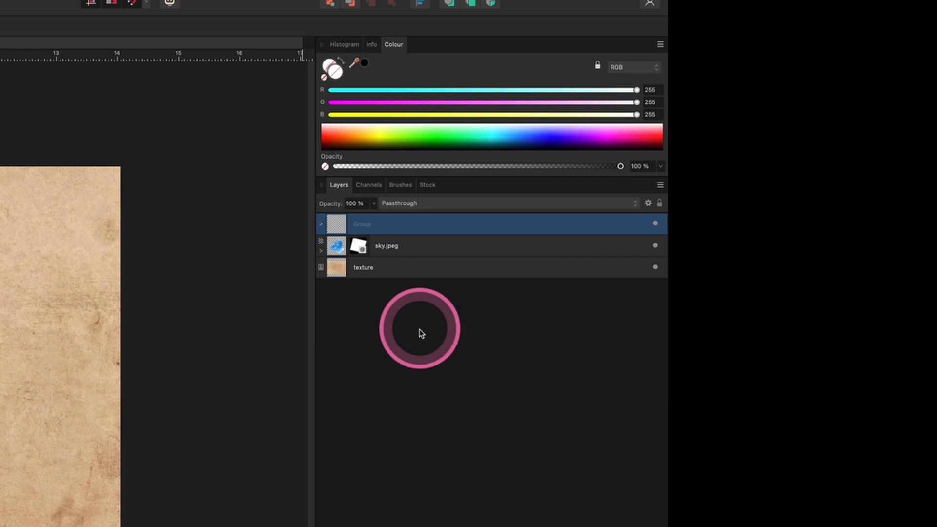
double_click(359, 225)
type("Birds")
key("Return")
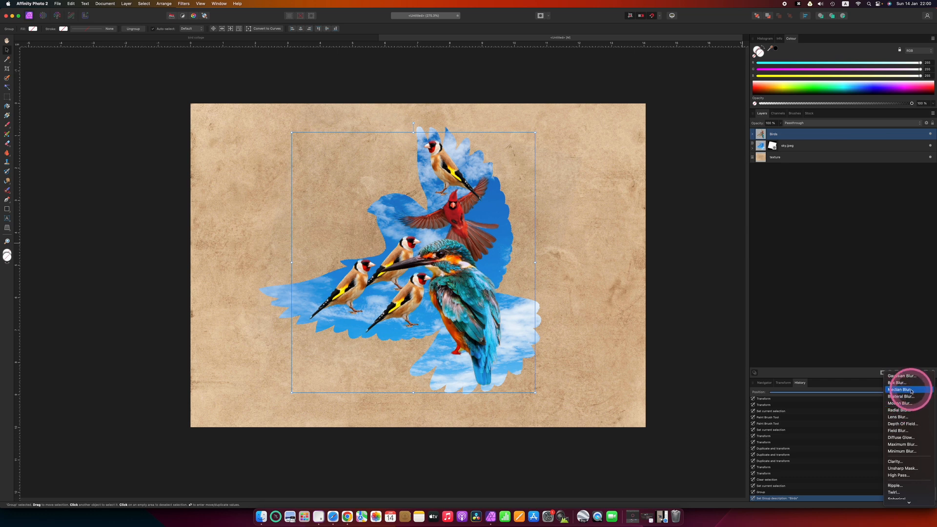
Step: Try a live Gaussian Blur on the Birds group, adjusting its radius
left_click(842, 170)
left_click_drag(647, 478, 621, 481)
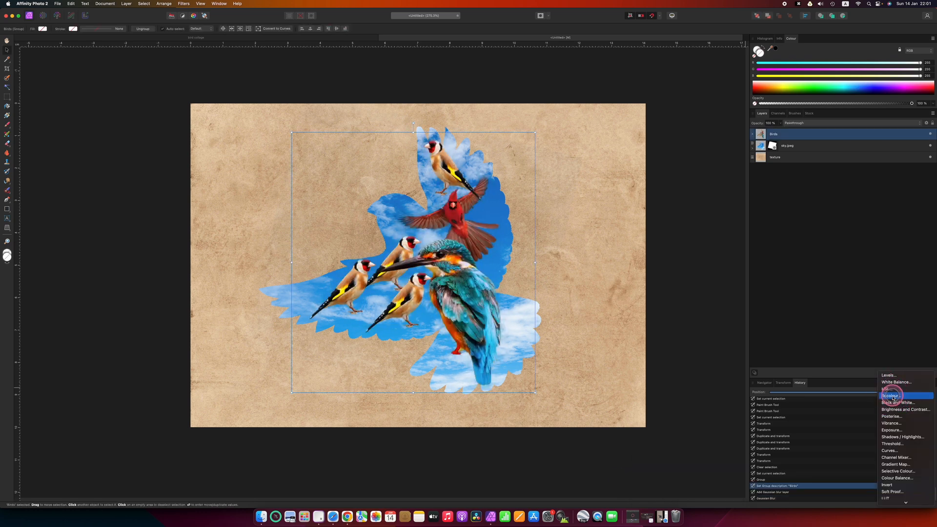
Step: Try a Recolour adjustment restricted to the Birds group by attaching it to the group's layer
left_click(893, 396)
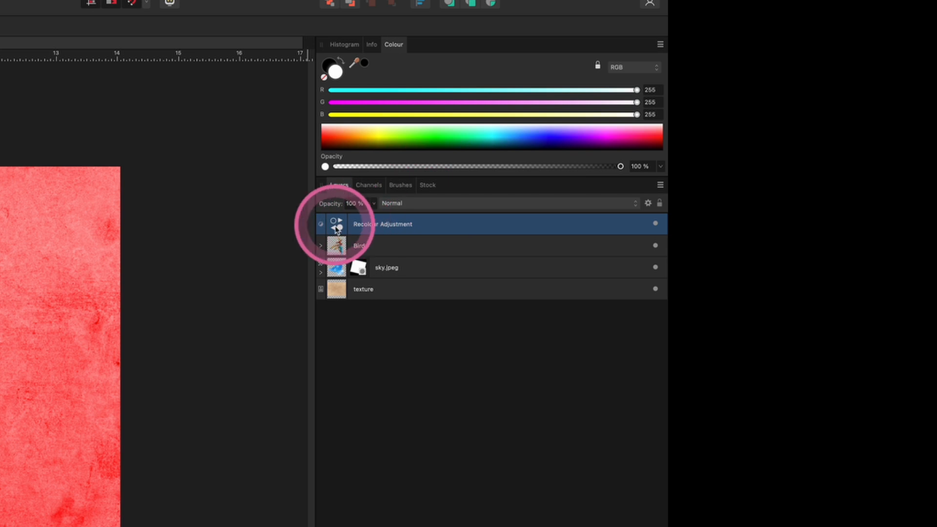
left_click_drag(336, 225, 336, 246)
left_click_drag(337, 246, 337, 246)
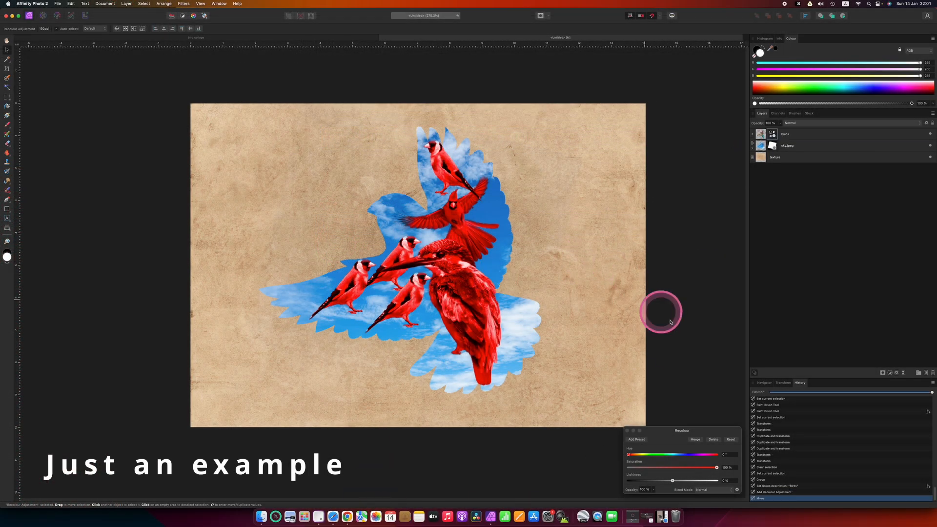
left_click(676, 436)
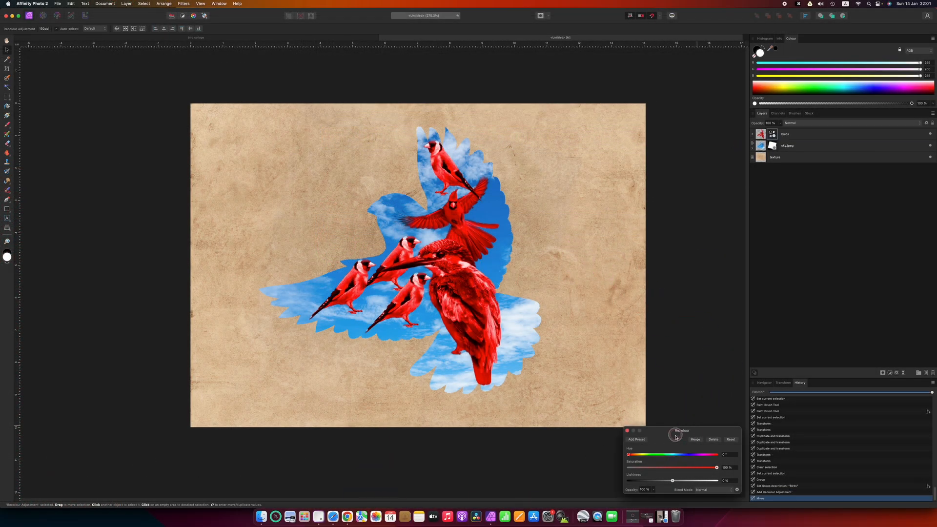
left_click(458, 253)
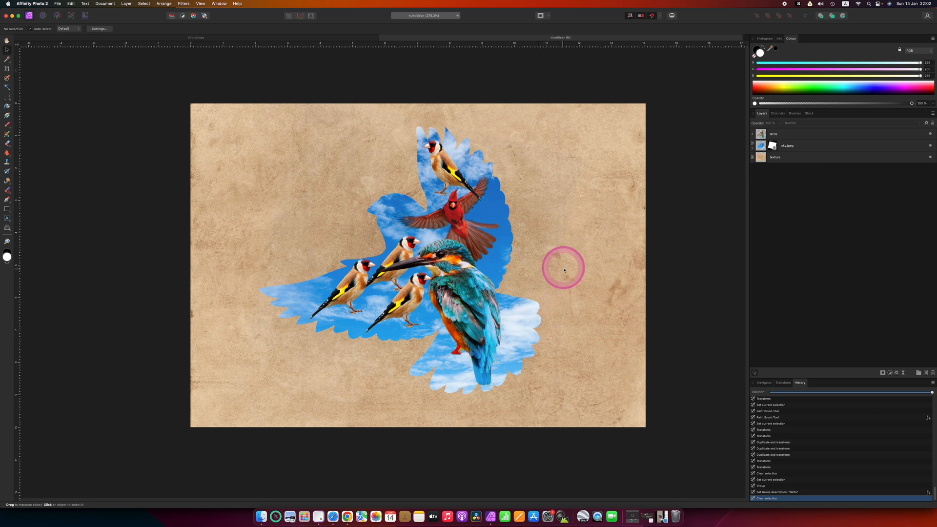
Step: Add a live Gaussian Blur to the sky.jpeg layer to soften the sky-filled bird's edges
left_click(820, 148)
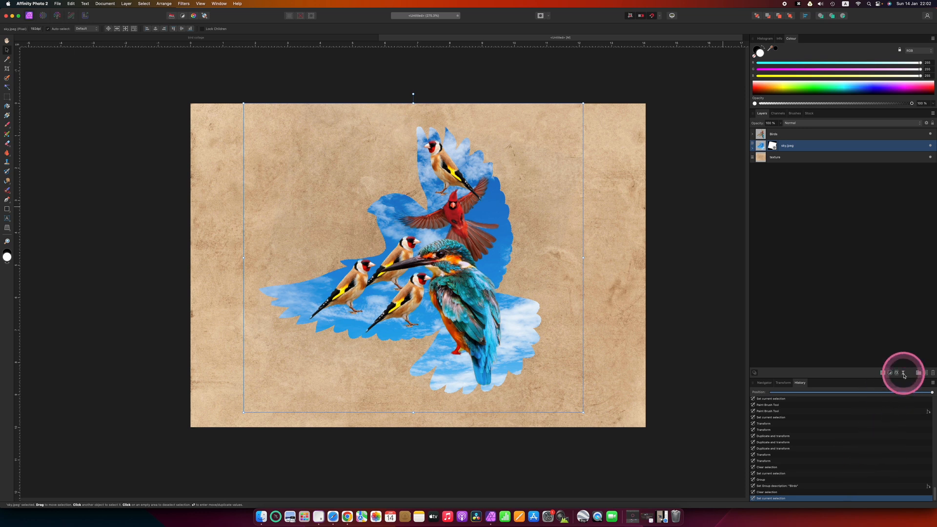
left_click(904, 373)
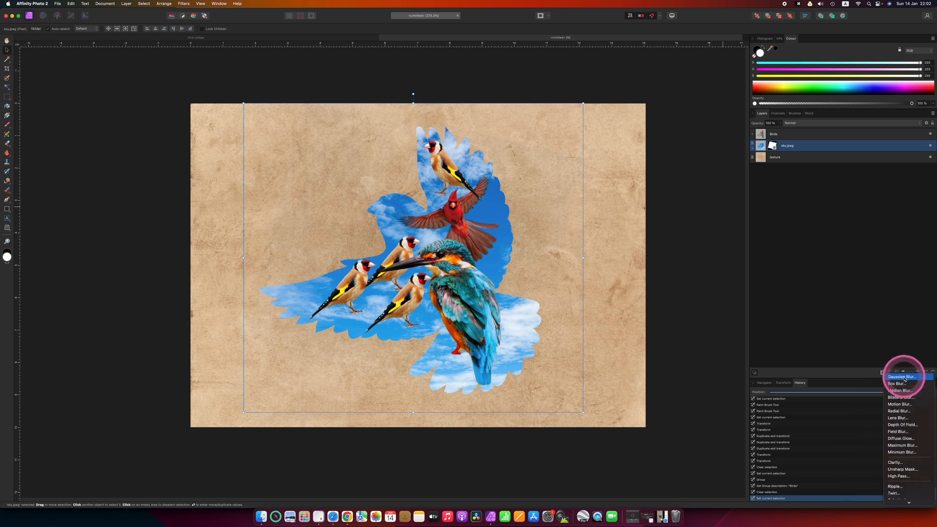
left_click(757, 418)
left_click(644, 453)
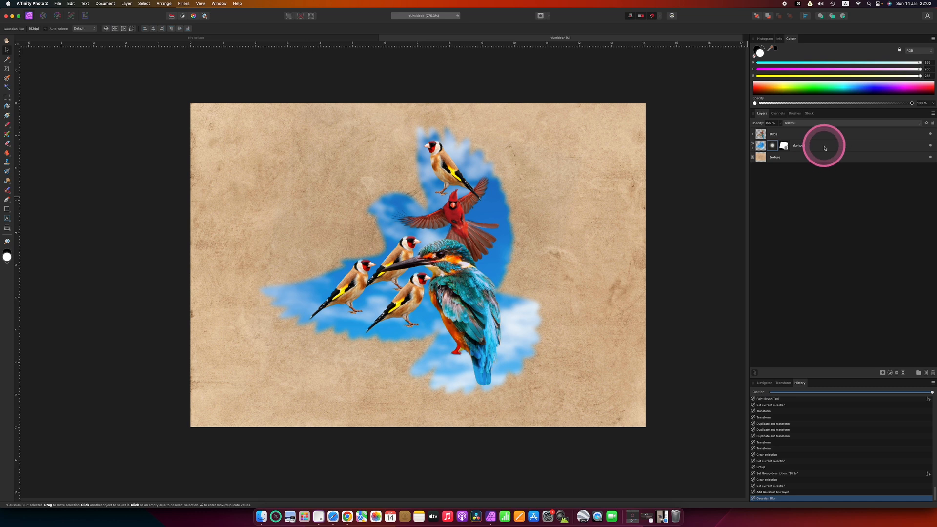
Step: Give the sky.jpeg layer a Multiply outer shadow with 50% opacity, 9.4 px radius, 11.5 px offset and 36% intensity
left_click(825, 147)
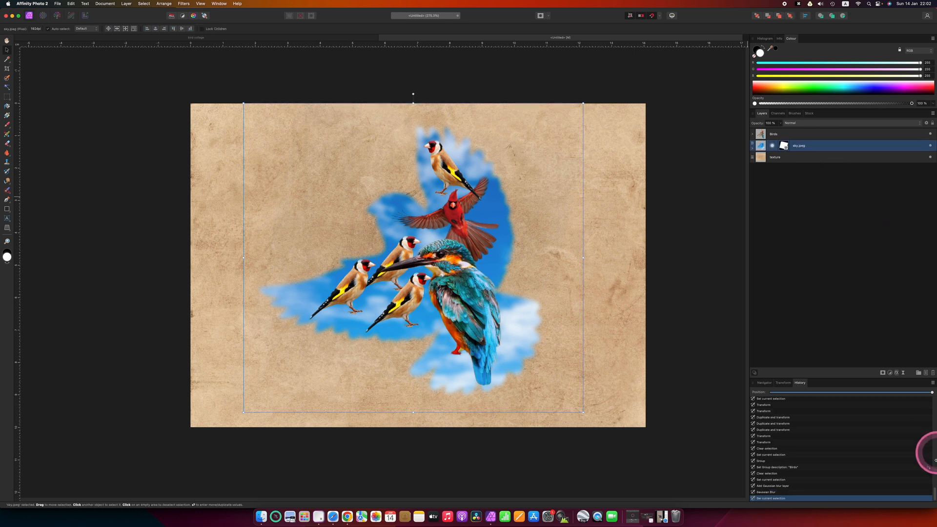
left_click(896, 374)
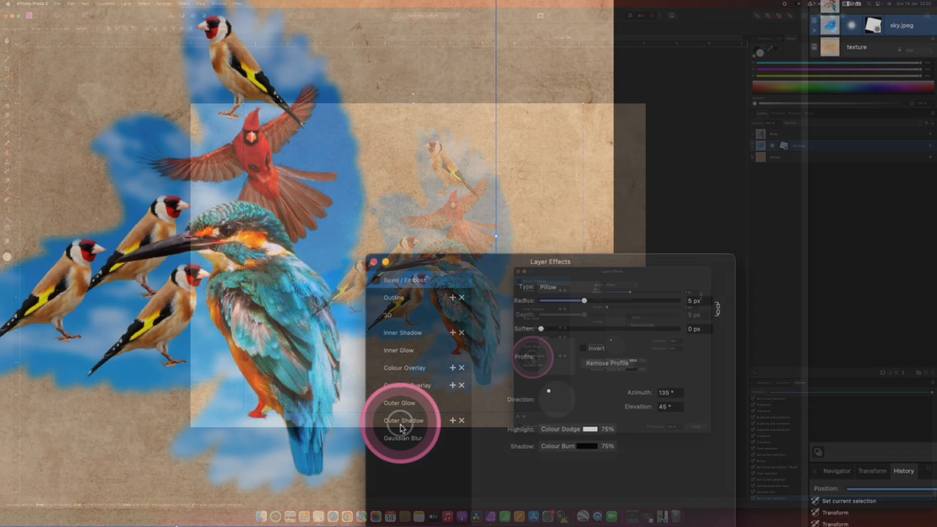
left_click(513, 362)
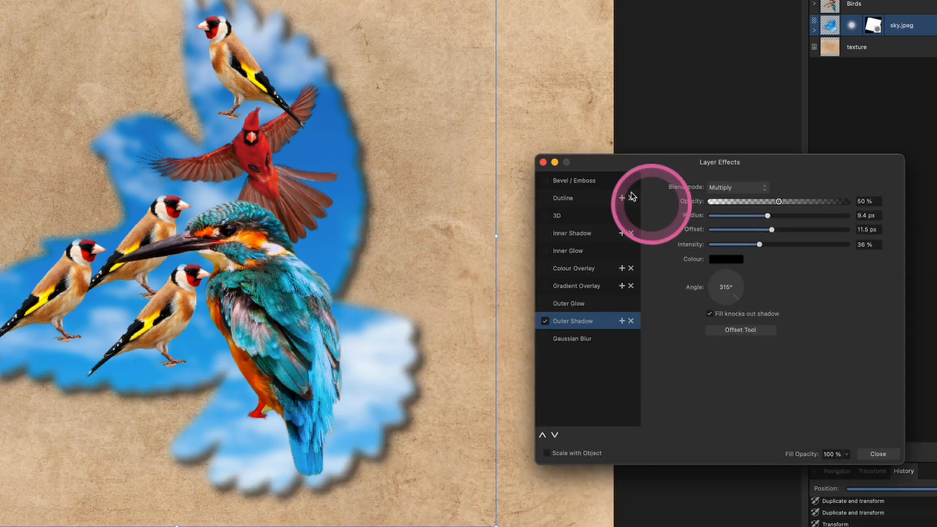
left_click(835, 451)
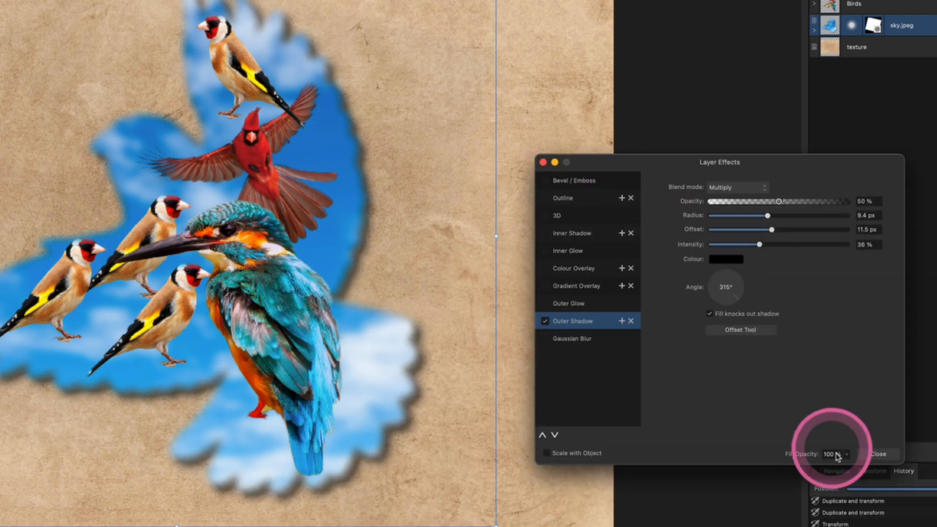
left_click(700, 344)
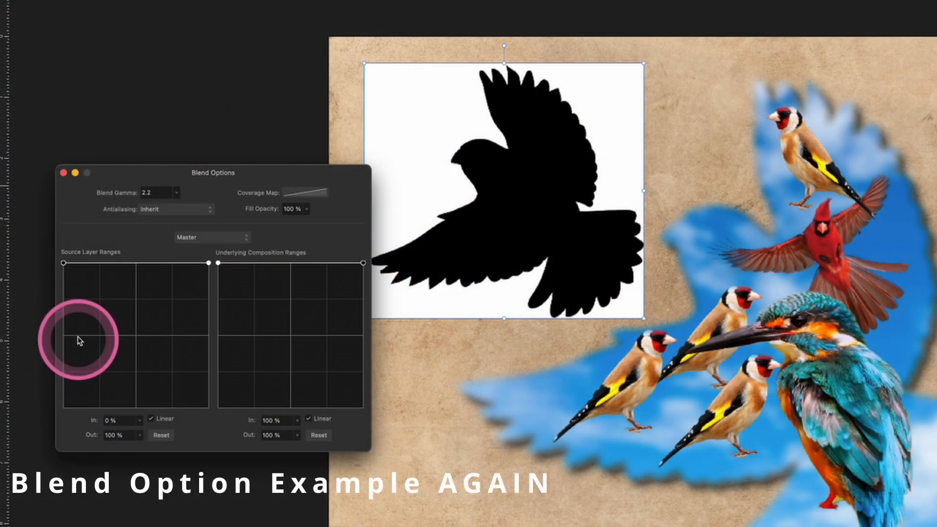
Step: Try source-range blending on the bird silhouette, hiding its blacks with 9% in and 0% out, resetting the curve, and hiding its whites
left_click(77, 264)
left_click_drag(65, 263, 77, 409)
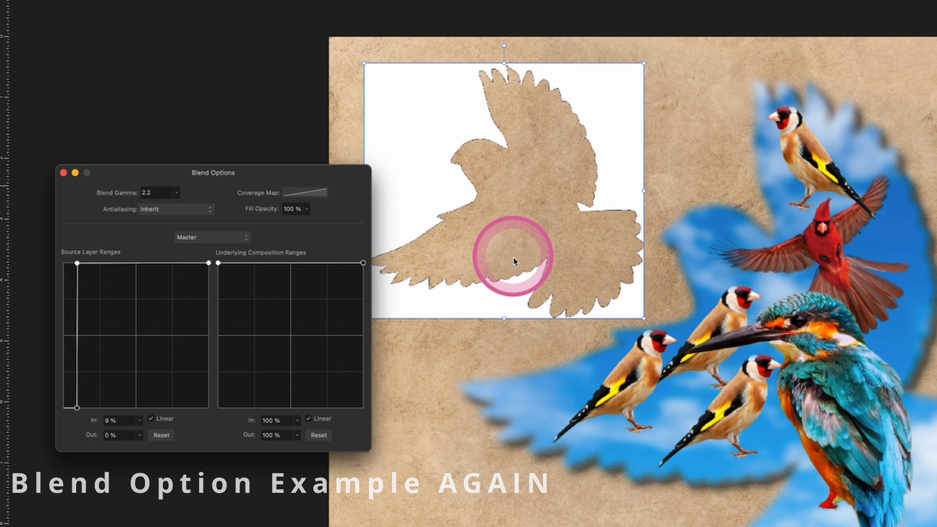
left_click(159, 436)
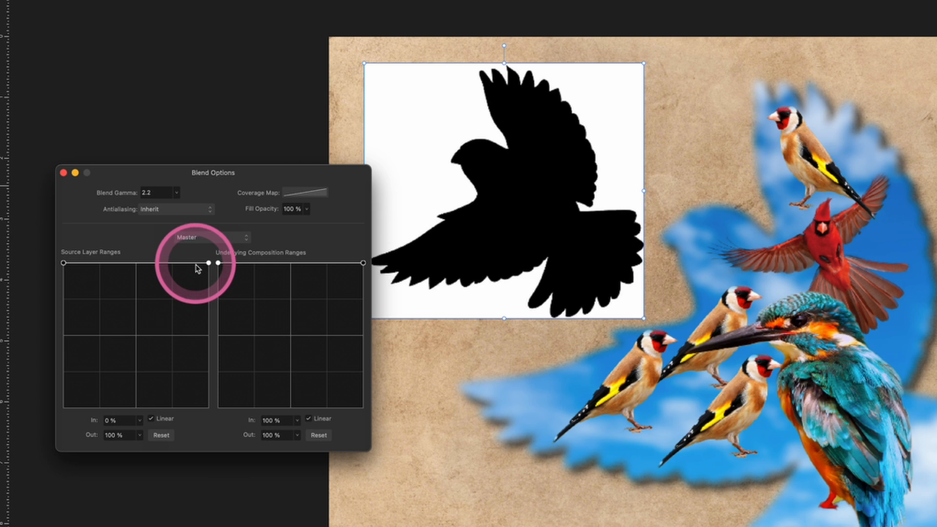
left_click_drag(210, 264, 195, 410)
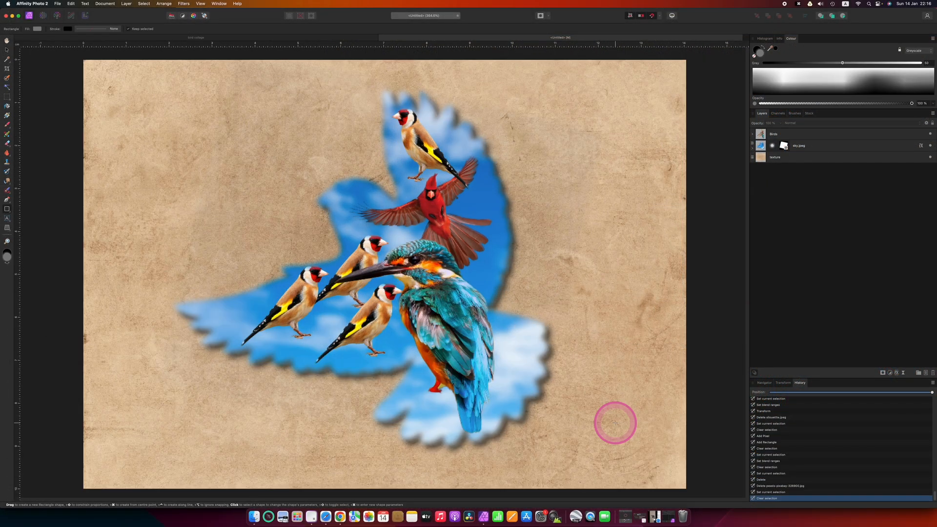